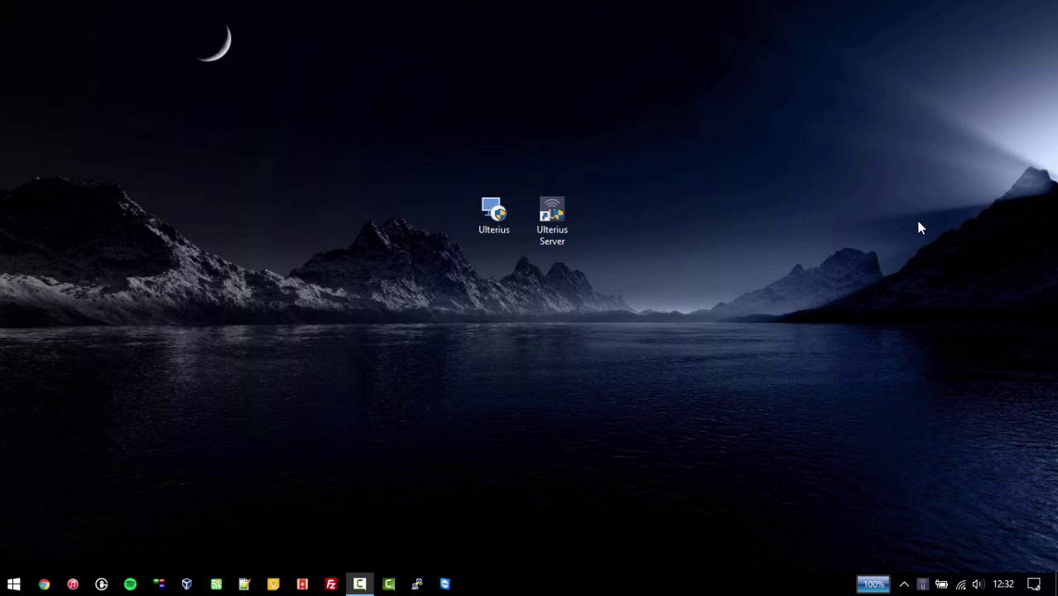
# - Open the Ulterius client from the running Ulterius Server
pyautogui.click(503, 226)
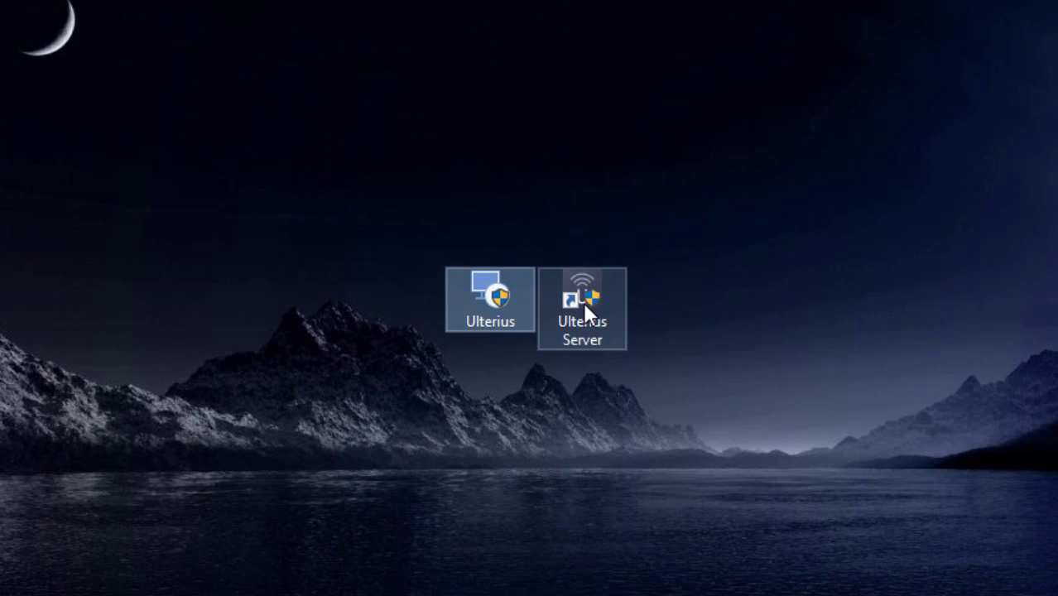
pyautogui.click(578, 281)
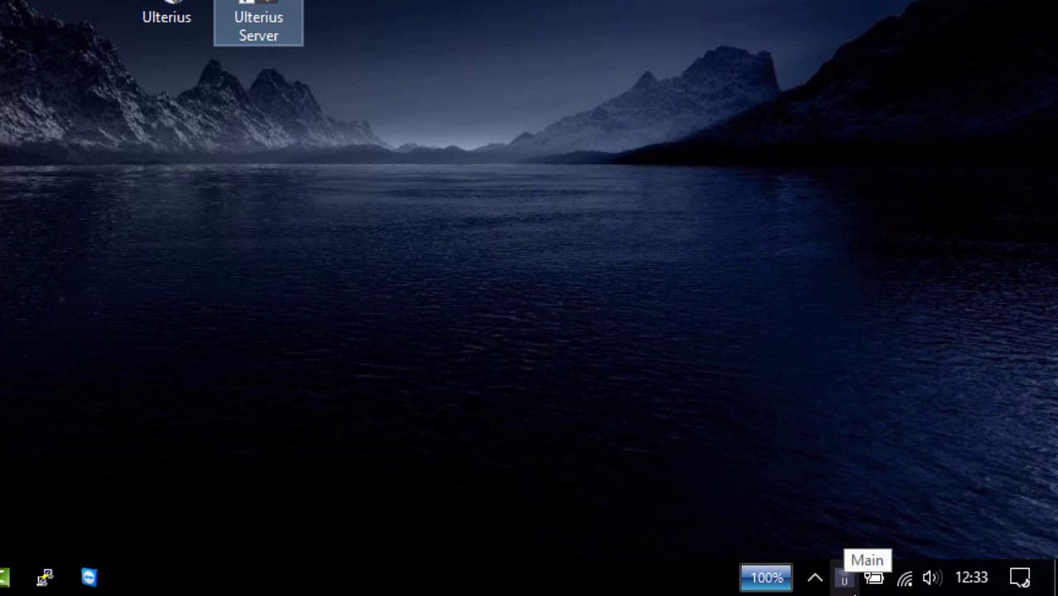
pyautogui.rightClick(846, 581)
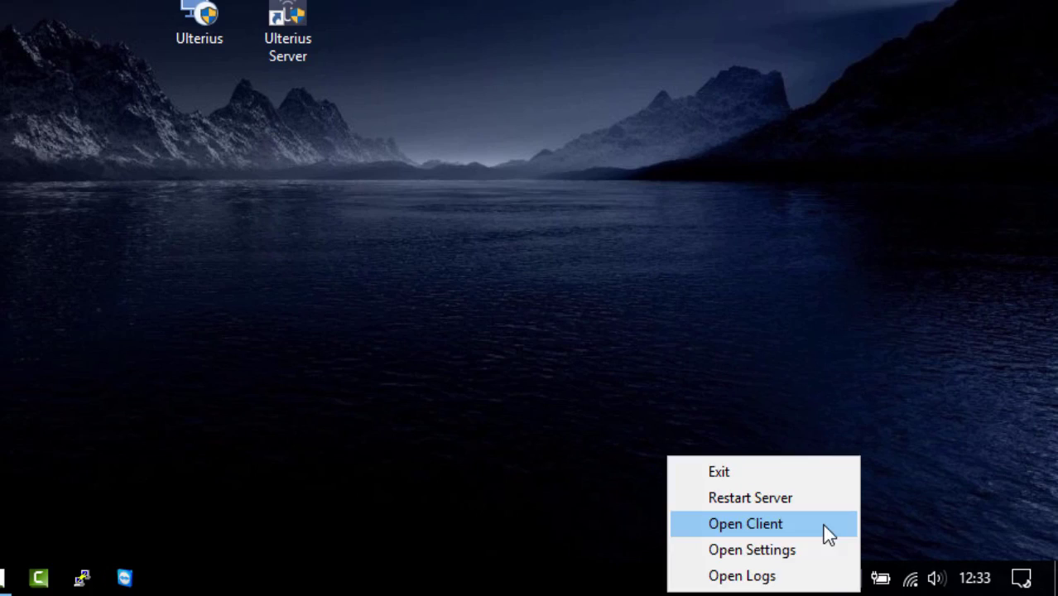
pyautogui.click(822, 522)
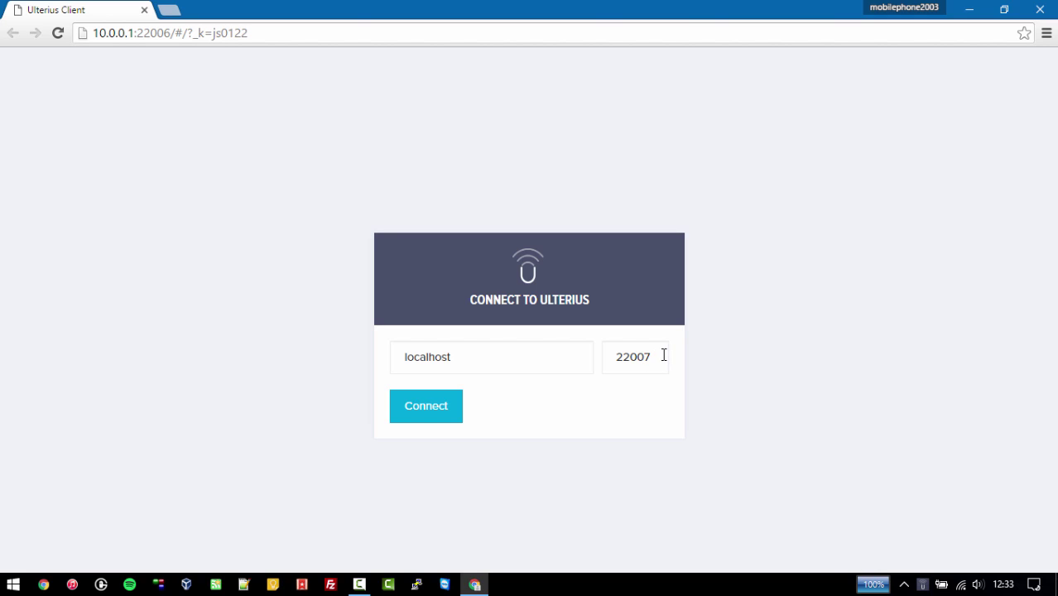
# - Connect the client to the Ulterius server at localhost on port 22007
pyautogui.moveTo(663, 355); pyautogui.dragTo(601, 357)
pyautogui.click(660, 356)
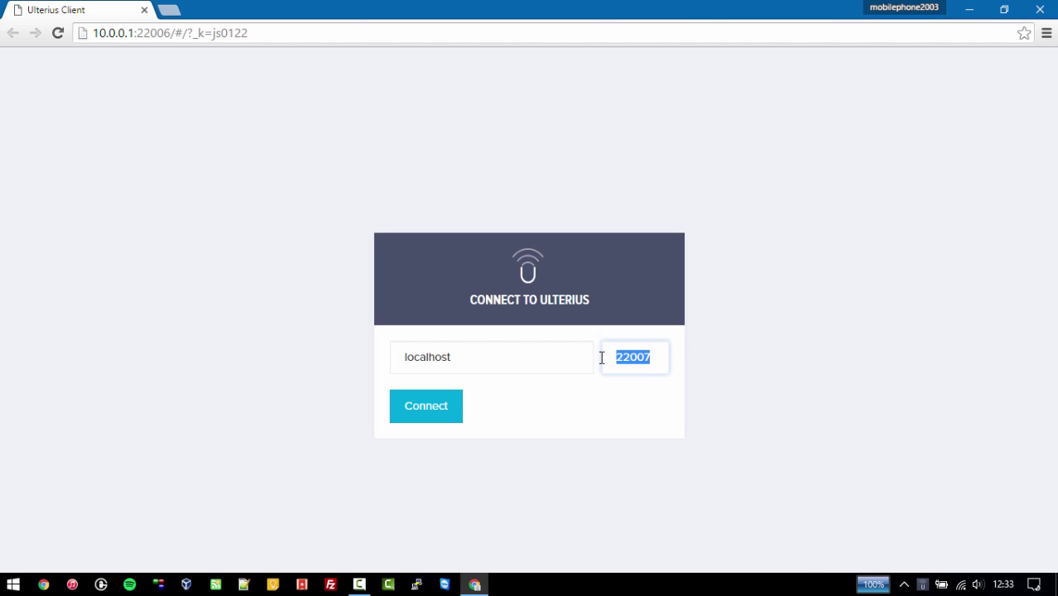
pyautogui.click(657, 358)
pyautogui.click(432, 414)
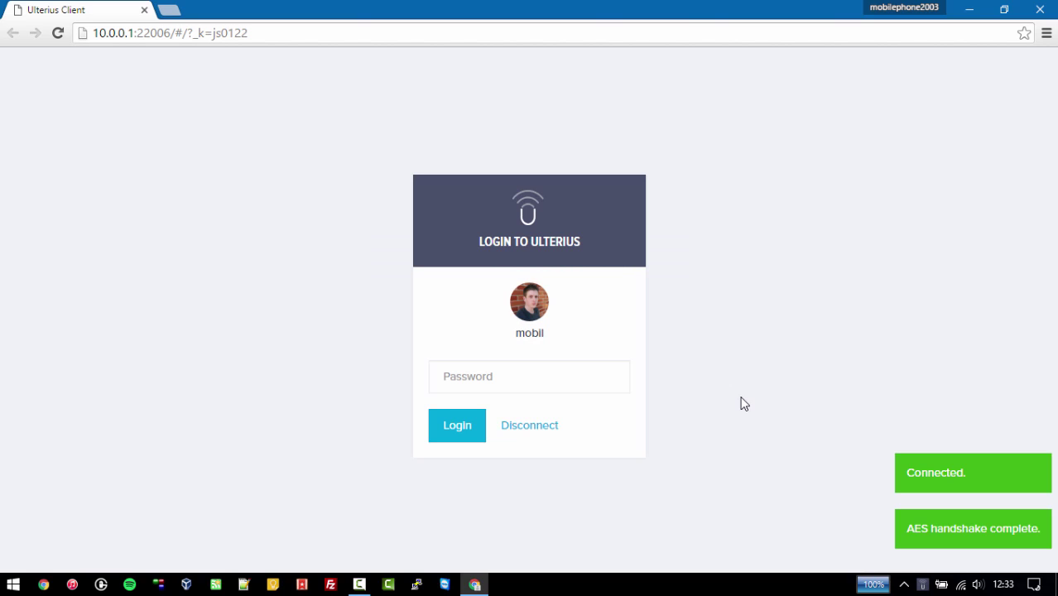
# - Log in to Ulterius with the account password
pyautogui.click(610, 382)
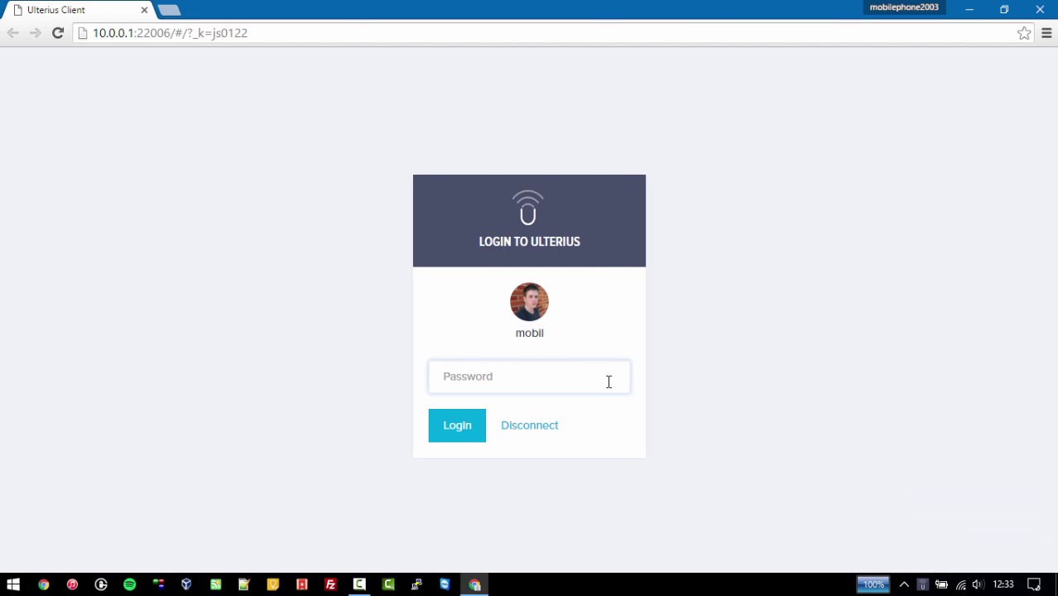
pyautogui.write('••••••••••••')
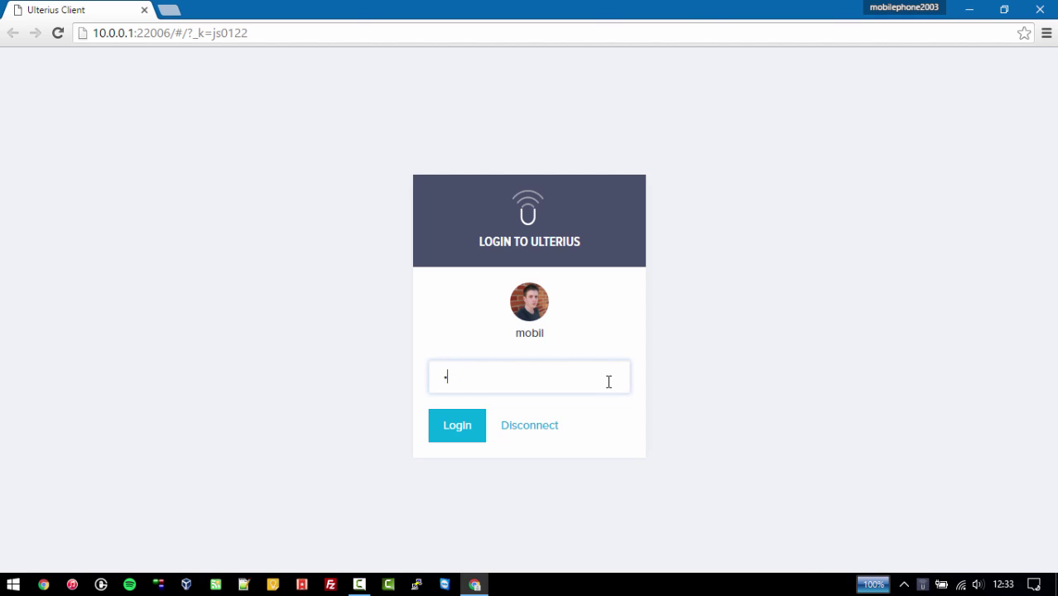
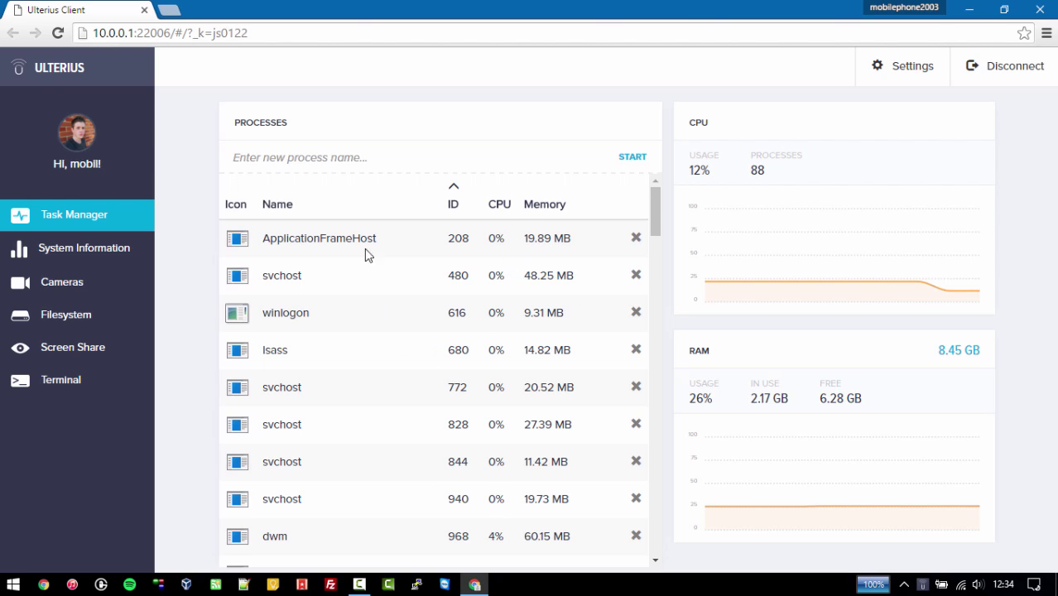
# - Start a new cmd process from the Ulterius process list and close the command prompt window it opens
pyautogui.click(416, 157)
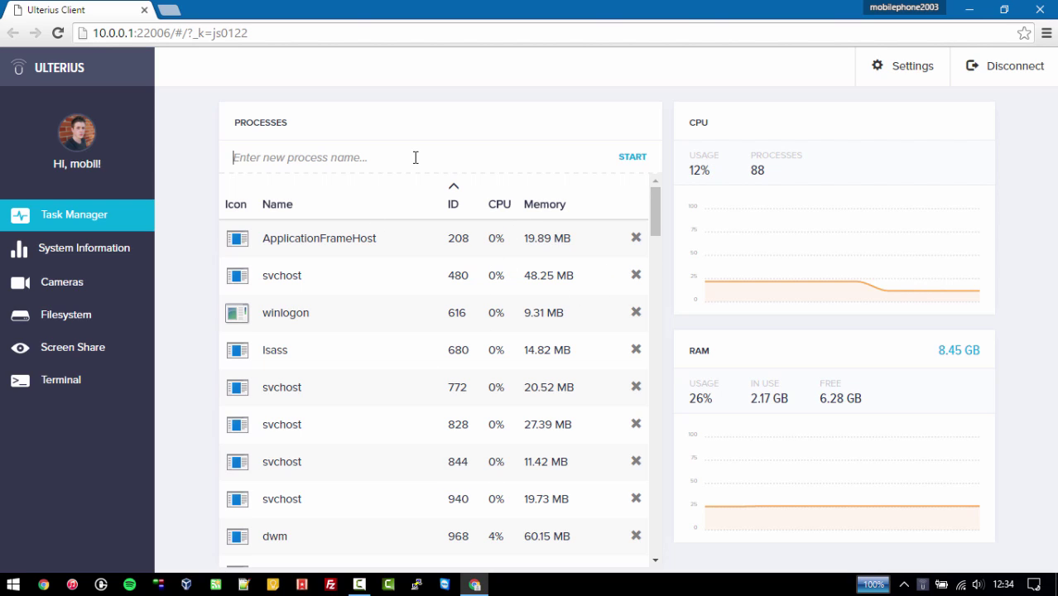
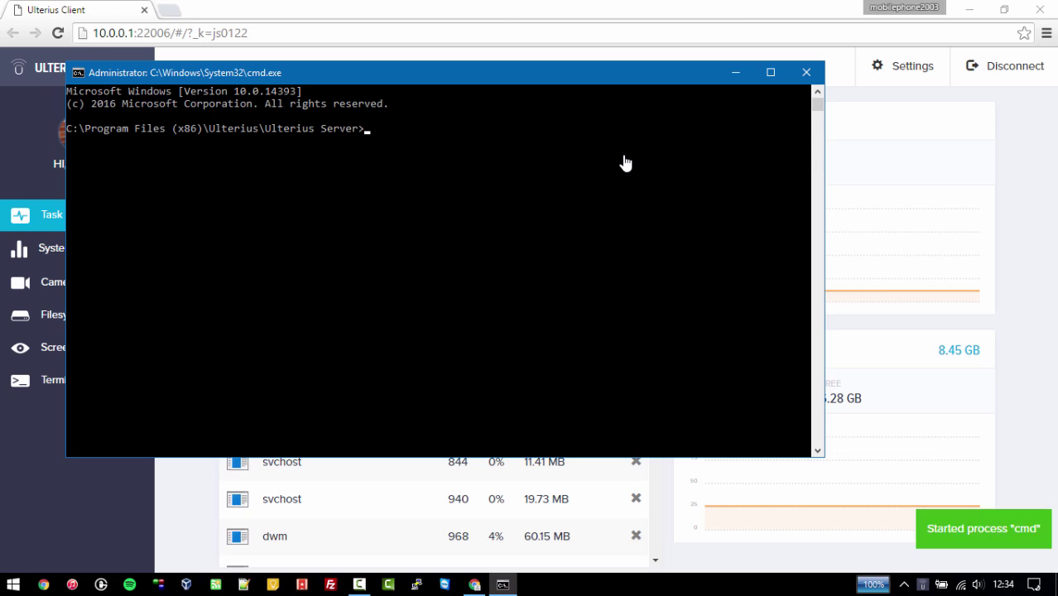
pyautogui.click(801, 71)
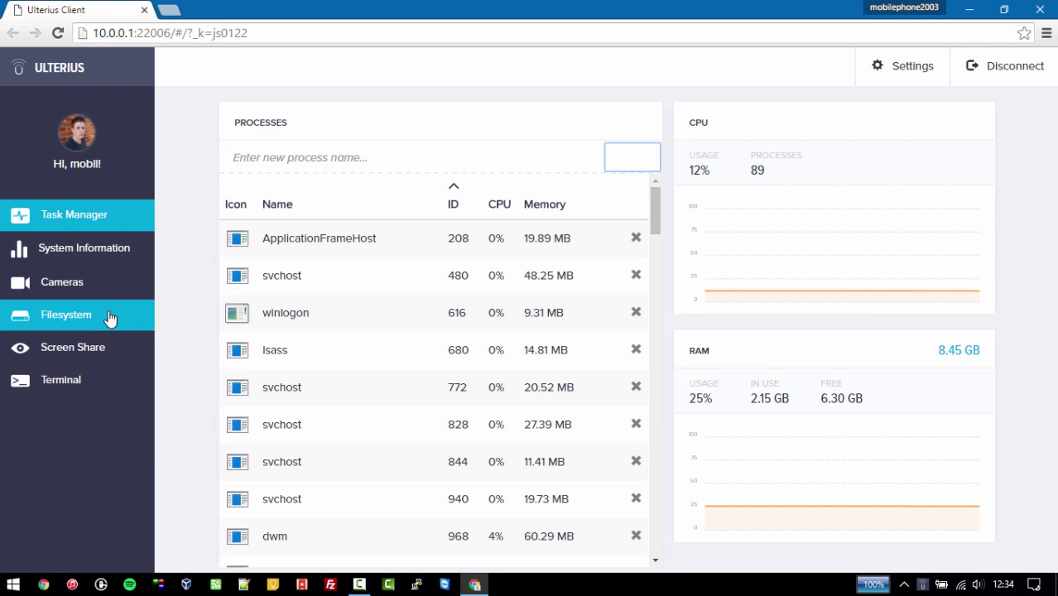
# - Review the computer's system information, from the operating system and CPU down to the video card and drives
pyautogui.click(94, 248)
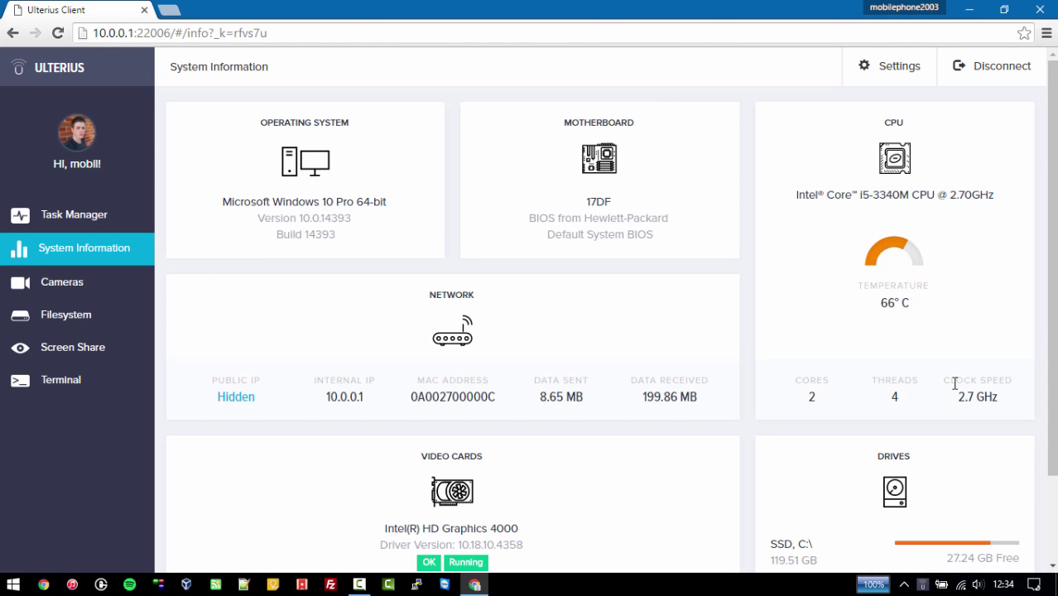
pyautogui.scroll(-2, 985, 348)
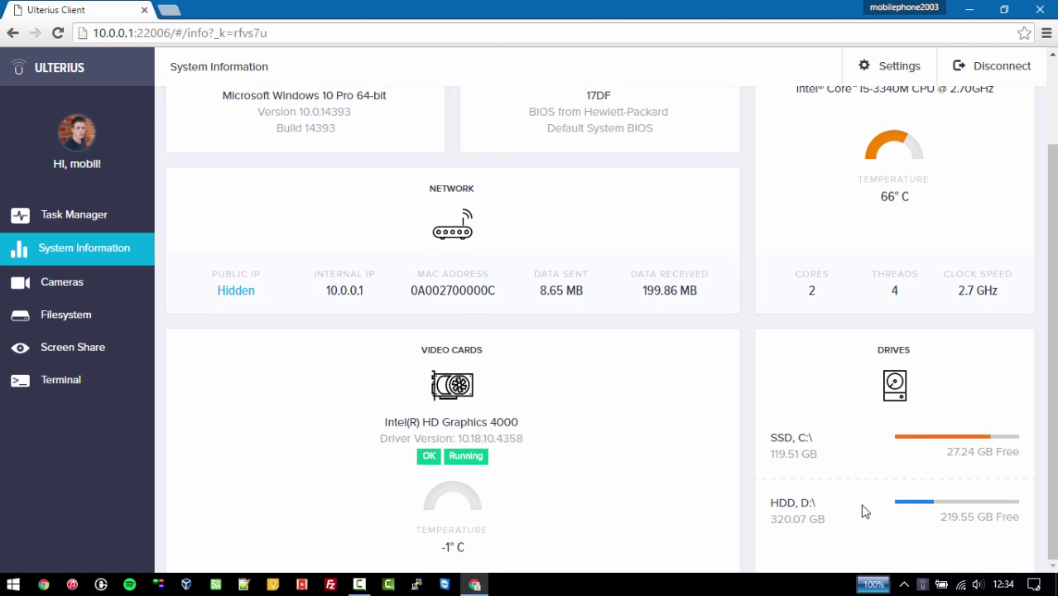
pyautogui.scroll(2, 921, 408)
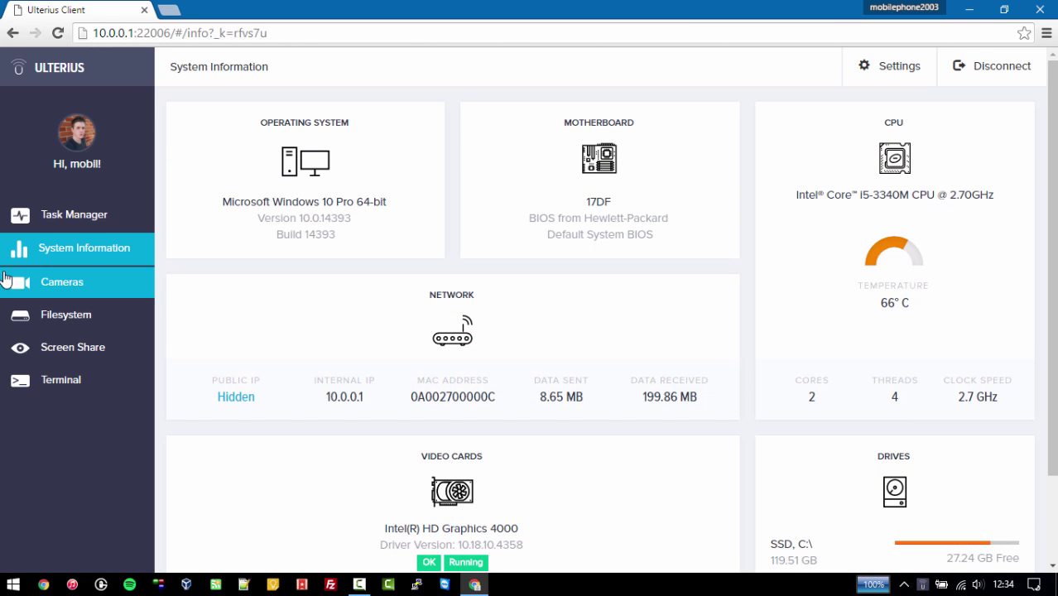
# - Start the live stream of the HP HD Webcam to check its picture and stop it again
pyautogui.click(67, 290)
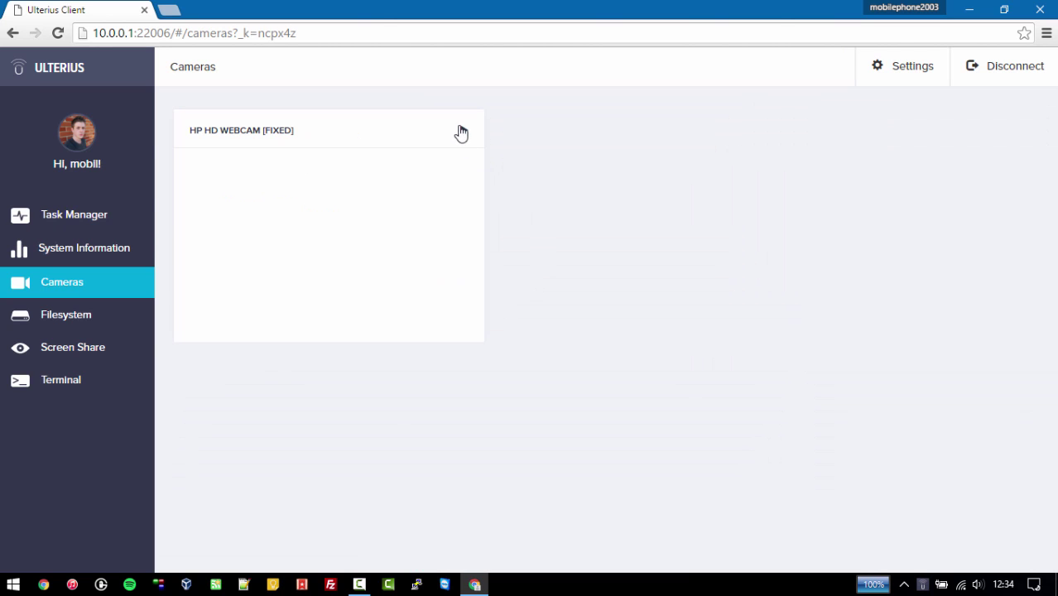
pyautogui.click(464, 132)
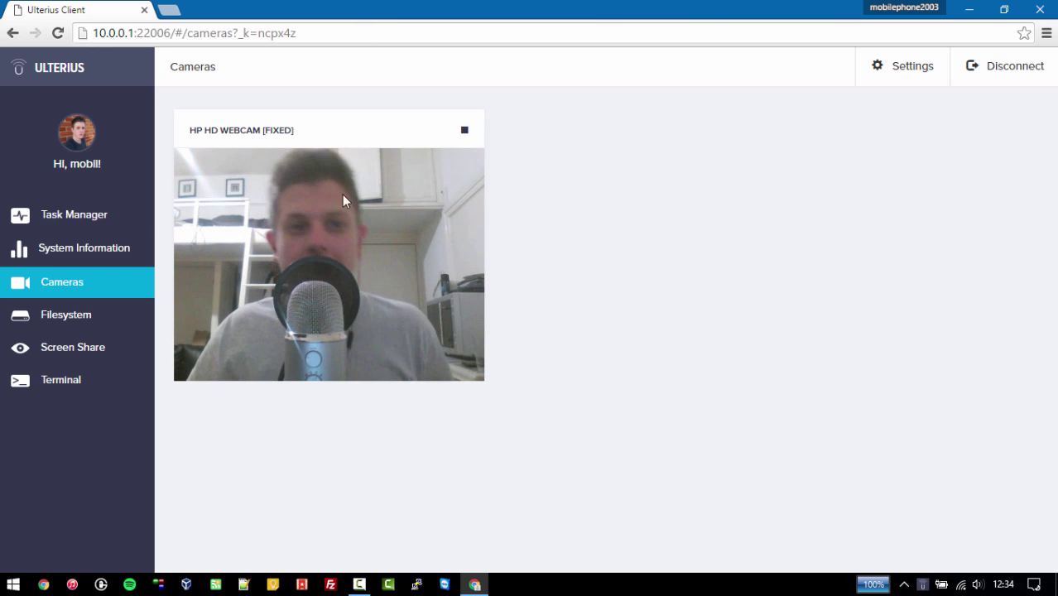
pyautogui.click(465, 131)
# - Browse the contents of the C:\ drive in the filesystem and check the download option for pagefile.sys without downloading it
pyautogui.click(103, 319)
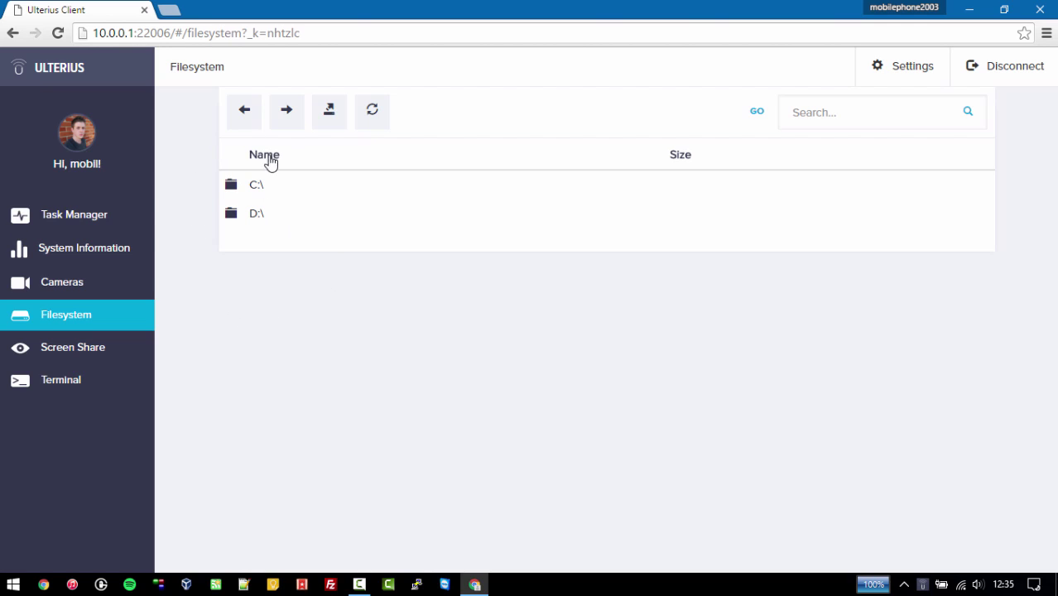
pyautogui.doubleClick(255, 187)
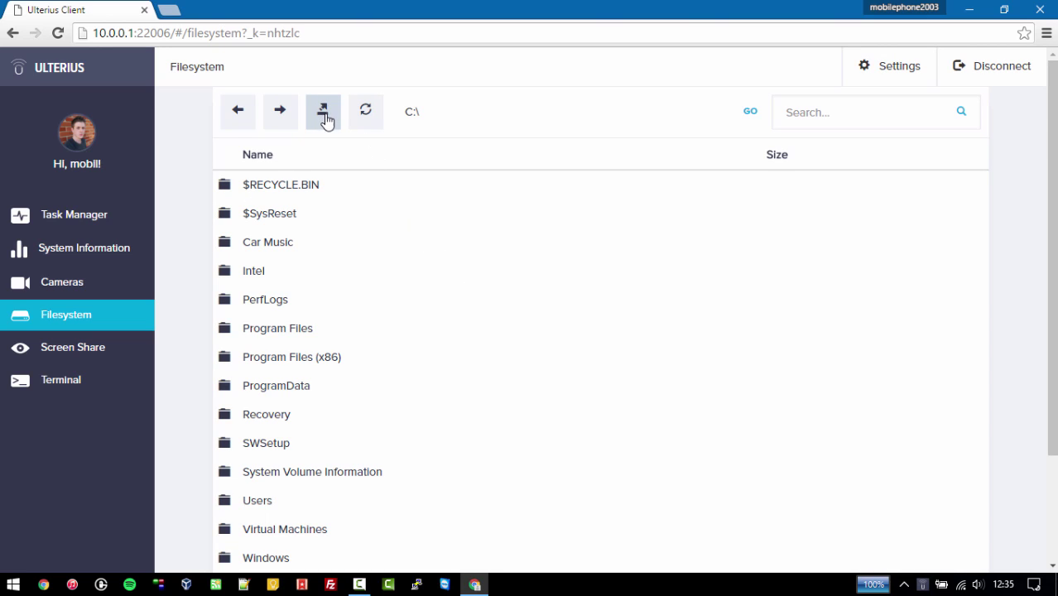
pyautogui.scroll(-2, 471, 322)
pyautogui.rightClick(282, 506)
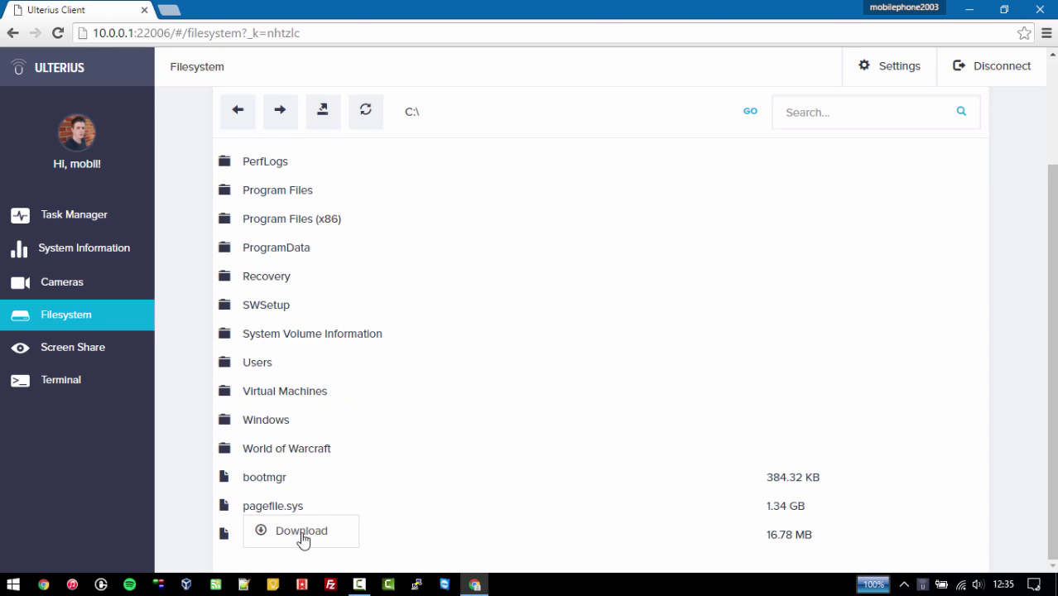
pyautogui.click(903, 522)
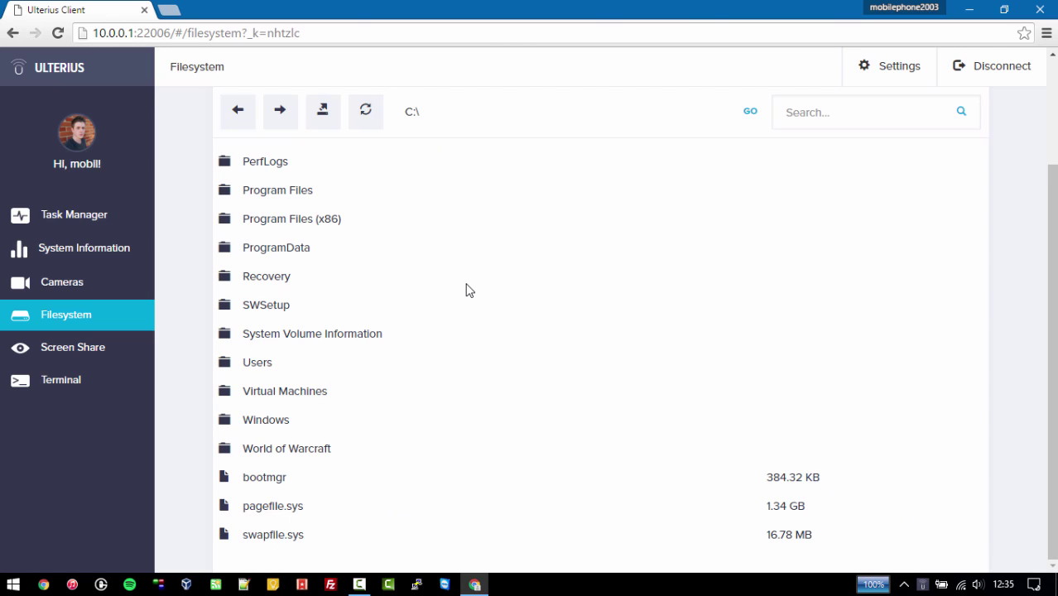
# - Open the Screen Share page and set the Windows taskbar to hide automatically in desktop mode
pyautogui.click(68, 354)
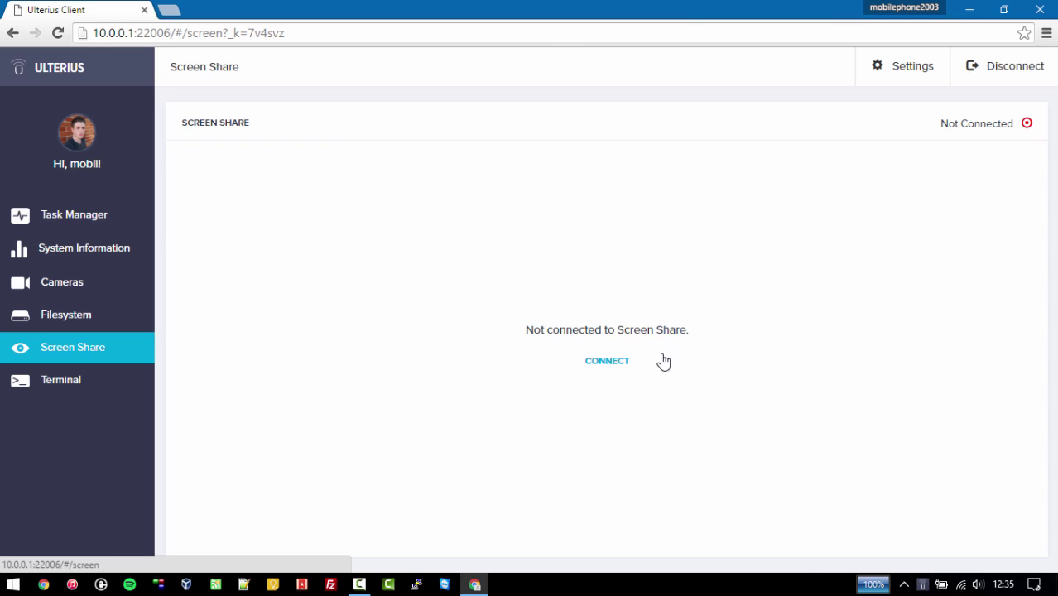
pyautogui.rightClick(753, 589)
pyautogui.click(774, 566)
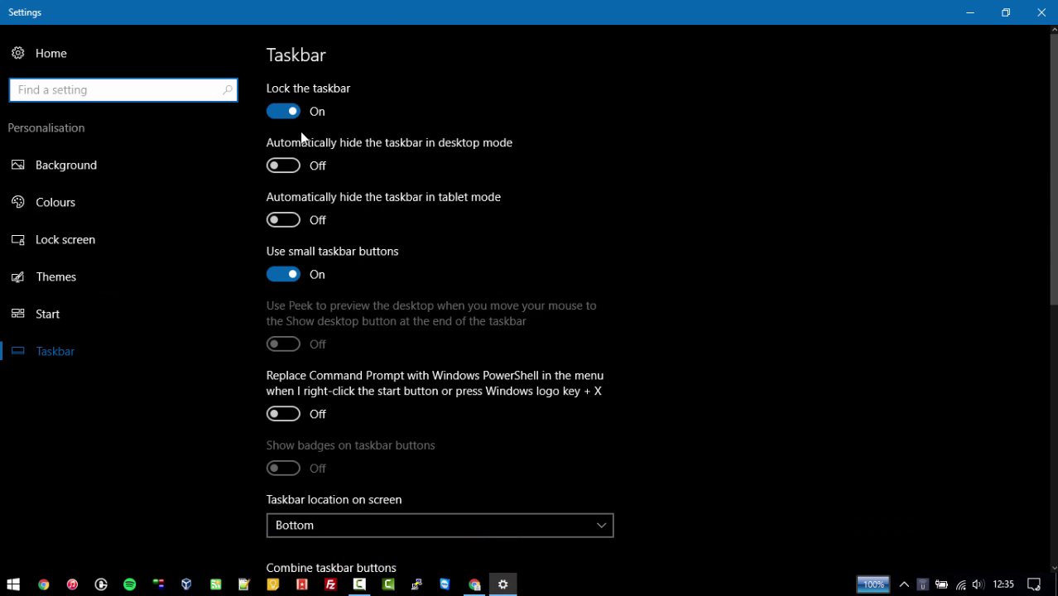
pyautogui.click(291, 171)
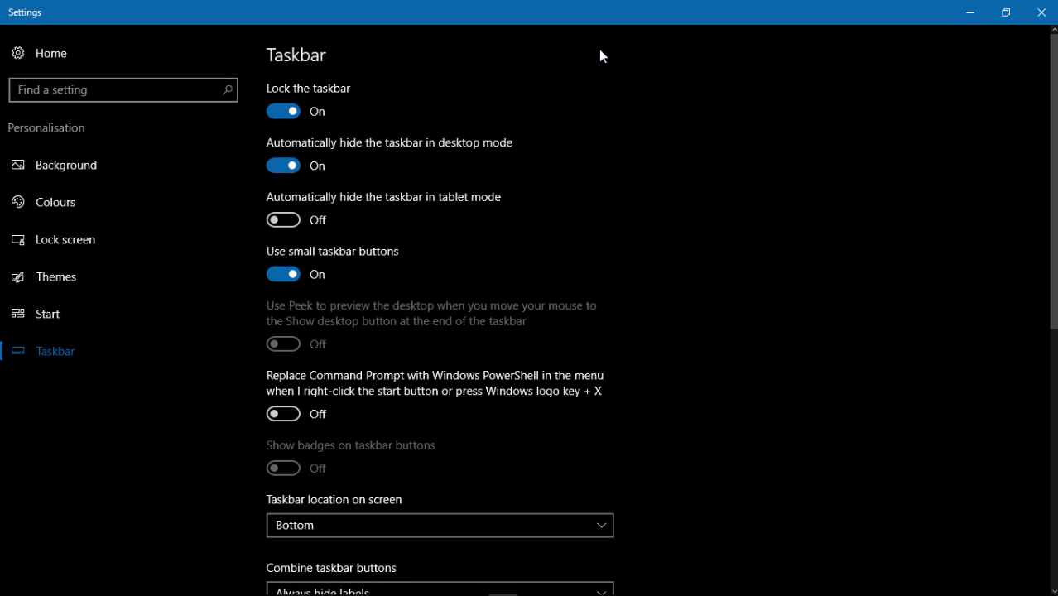
pyautogui.click(972, 14)
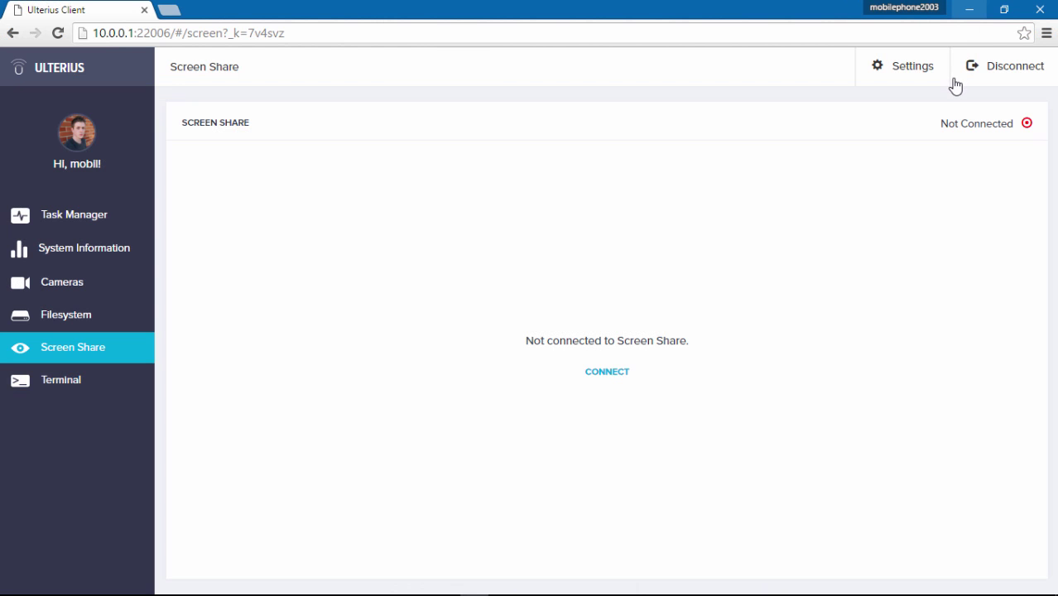
# - Inspect the Screen Share Password field in the Ulterius server settings and close the settings without changes
pyautogui.click(912, 66)
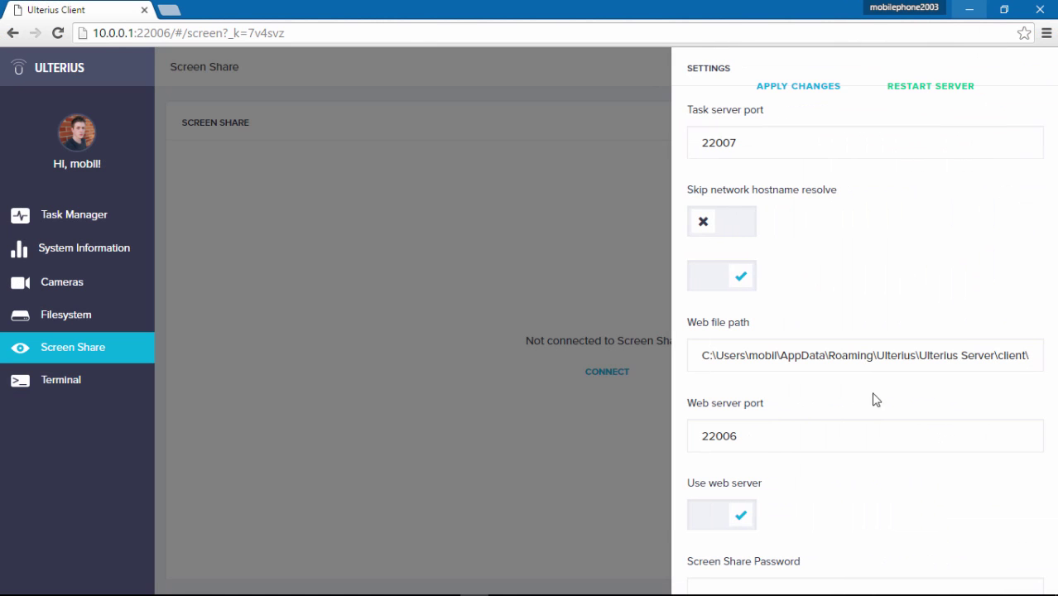
pyautogui.click(739, 584)
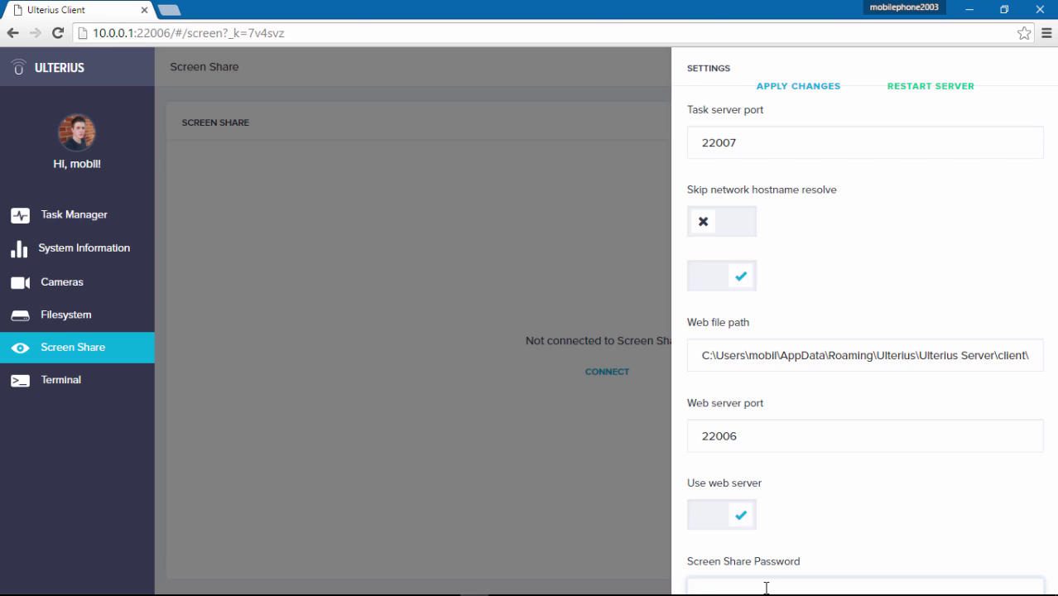
pyautogui.click(461, 248)
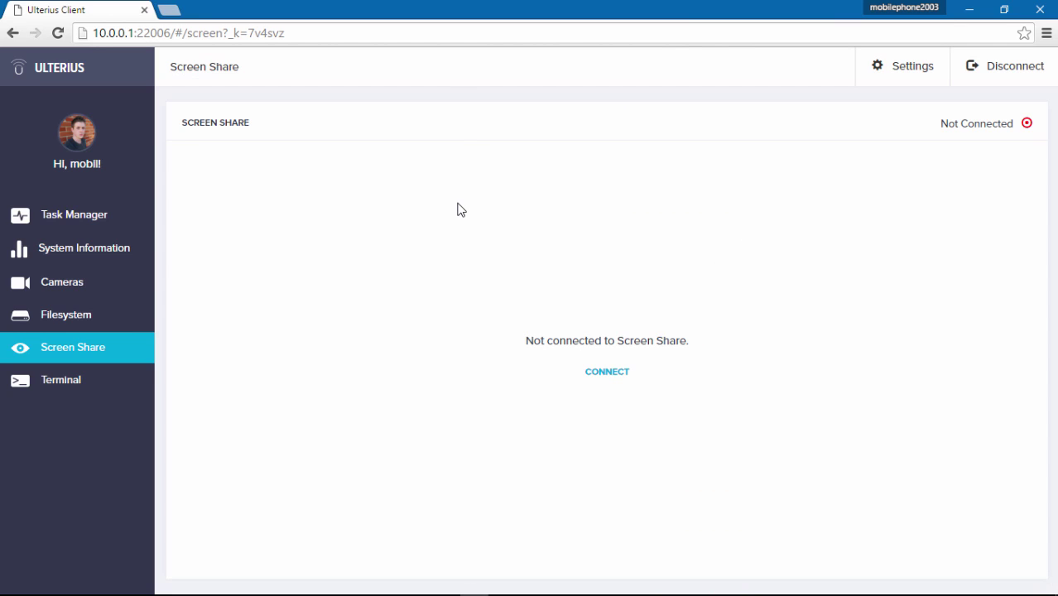
# - Open the remote terminal and authenticate with ulterius-auth and the account password
pyautogui.click(87, 382)
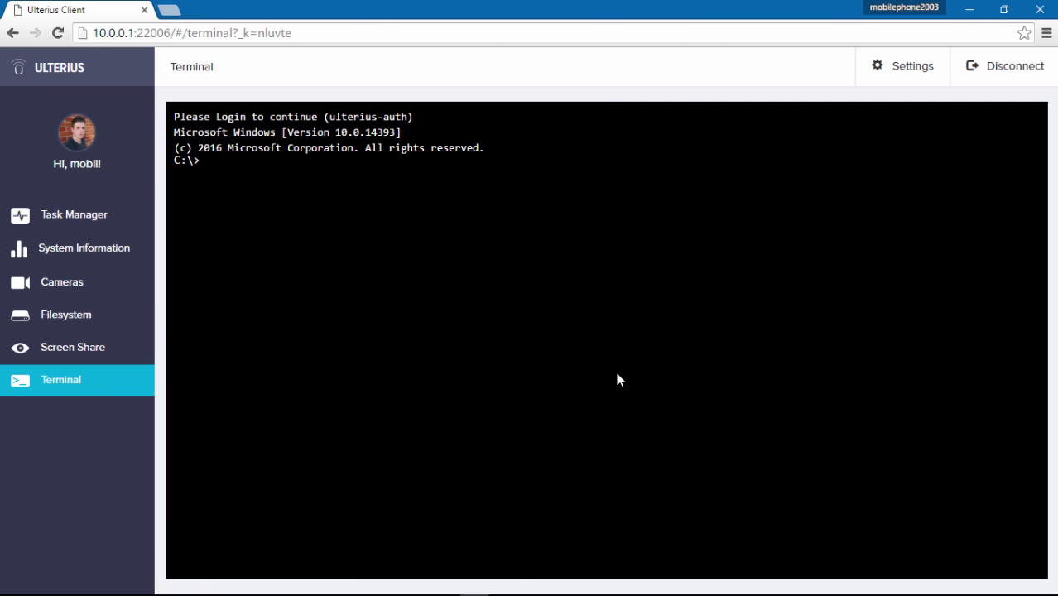
pyautogui.click(538, 273)
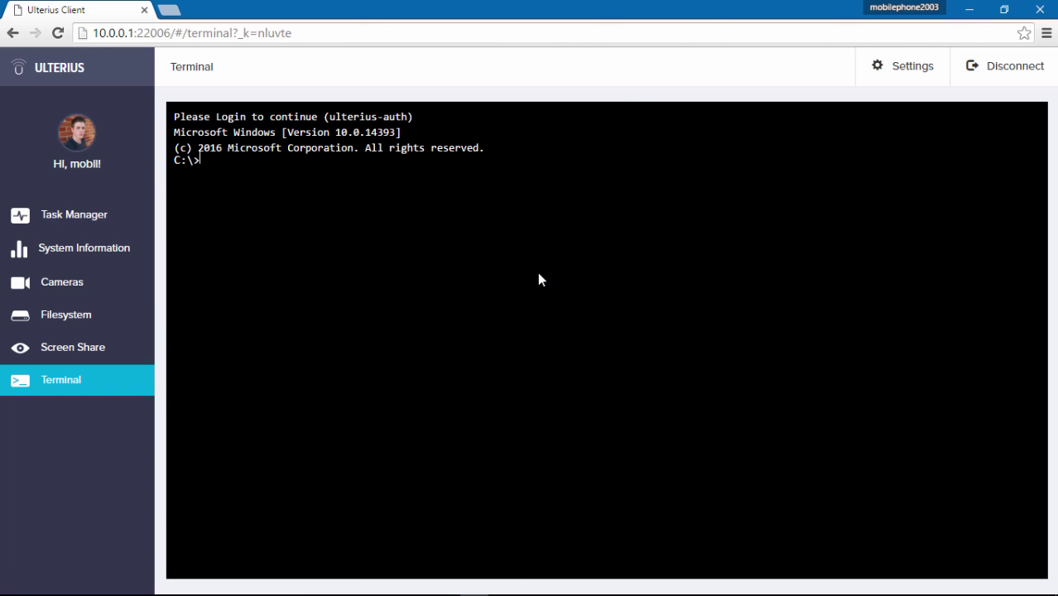
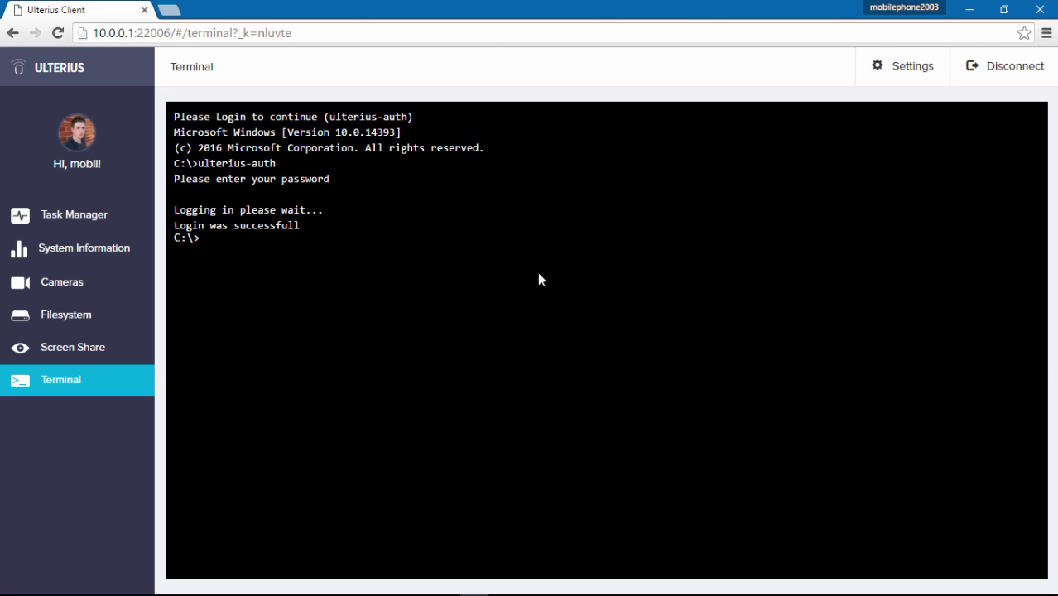
# - Try the ls command in the terminal and list the C: drive's directories recursively with dir /w/s
pyautogui.write('ls')
pyautogui.press('Return')
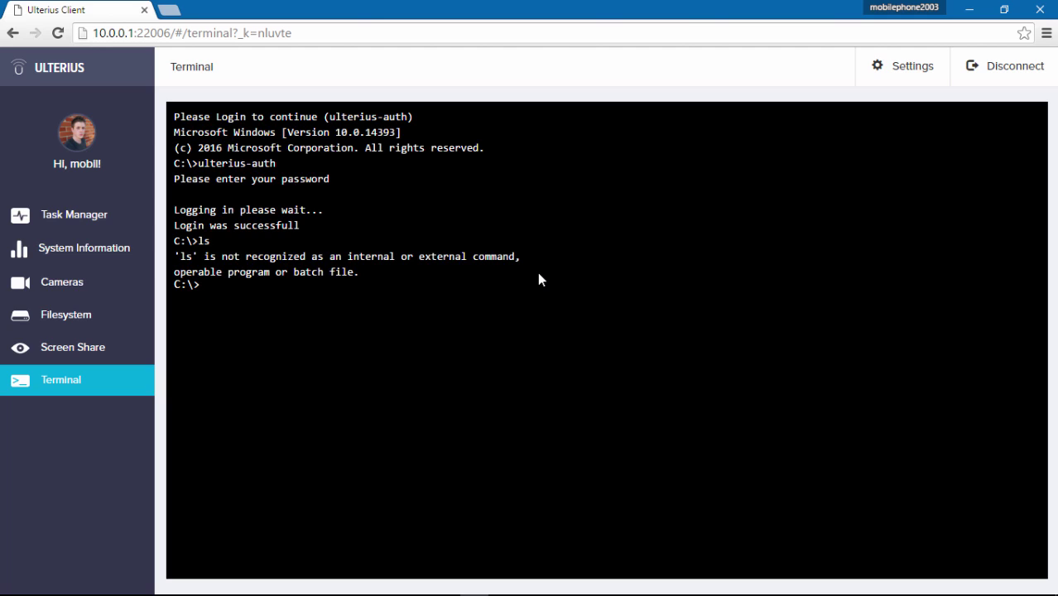
pyautogui.write('dir /w/s')
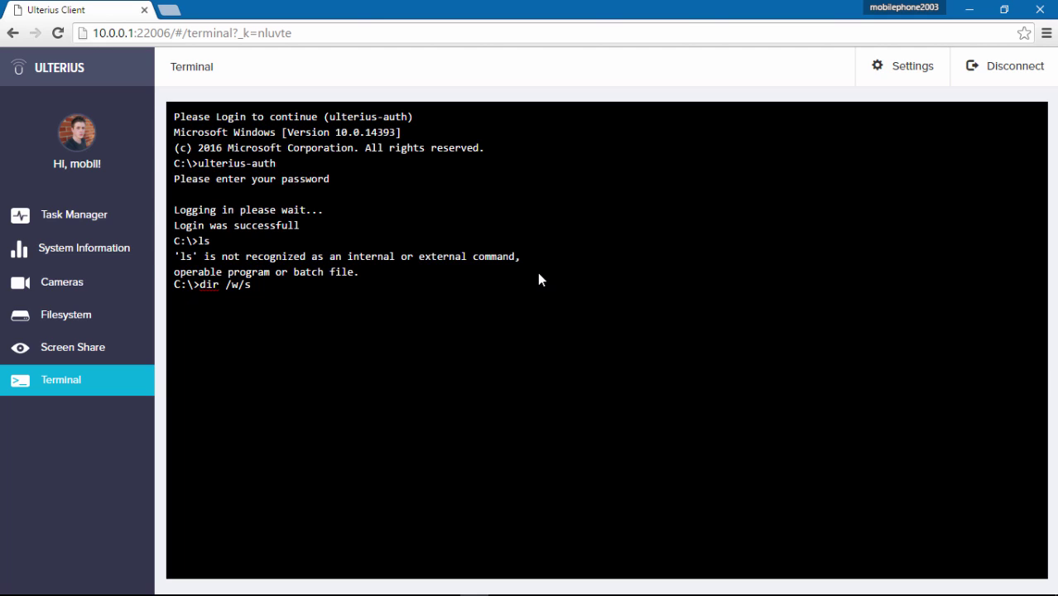
pyautogui.press('Return')
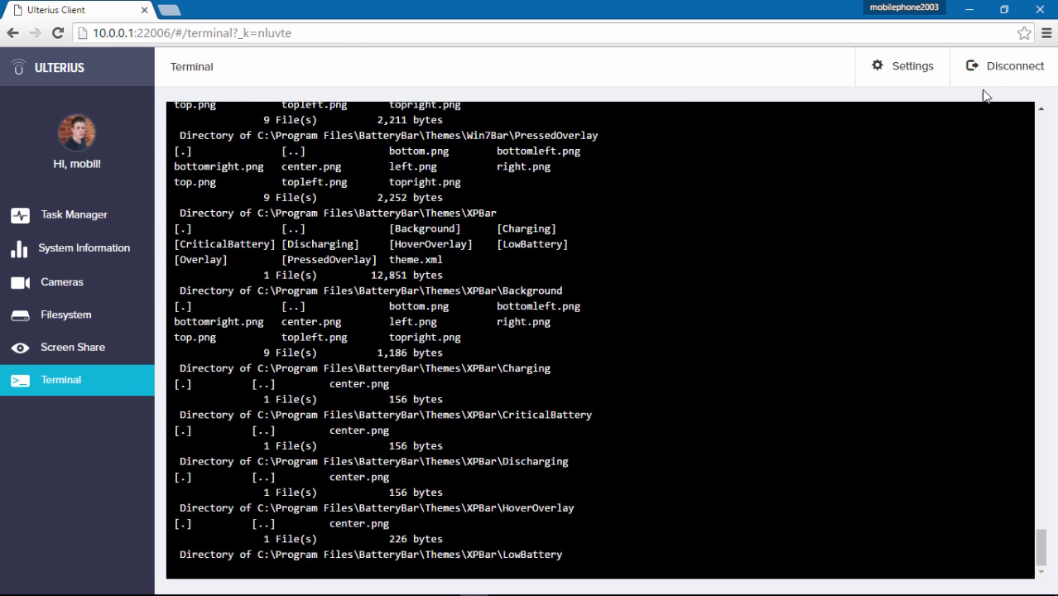
# - Revisit the Screen Share page and return to the Task Manager overview
pyautogui.click(87, 348)
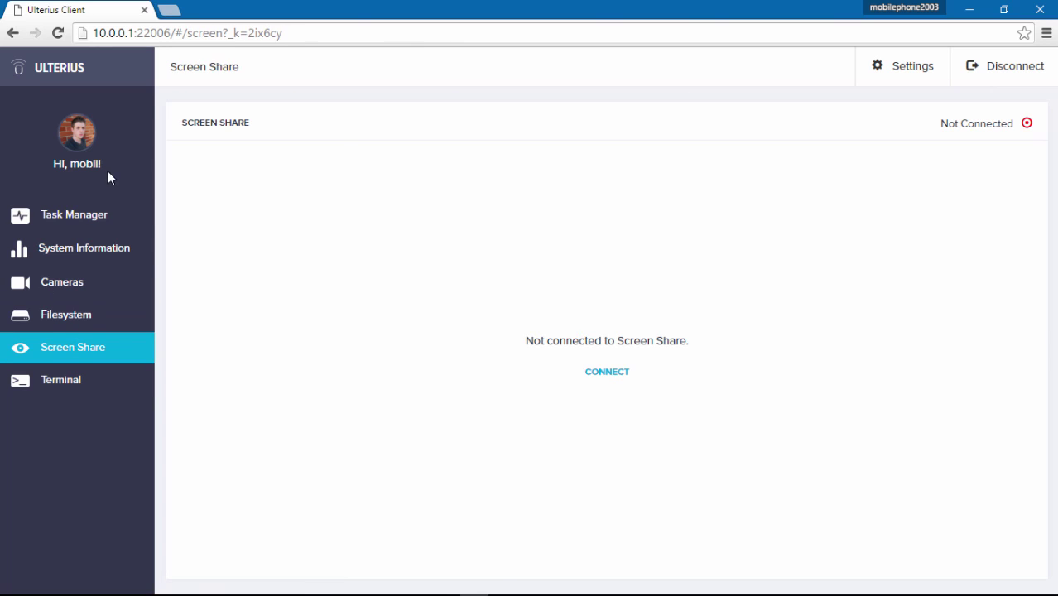
pyautogui.click(94, 228)
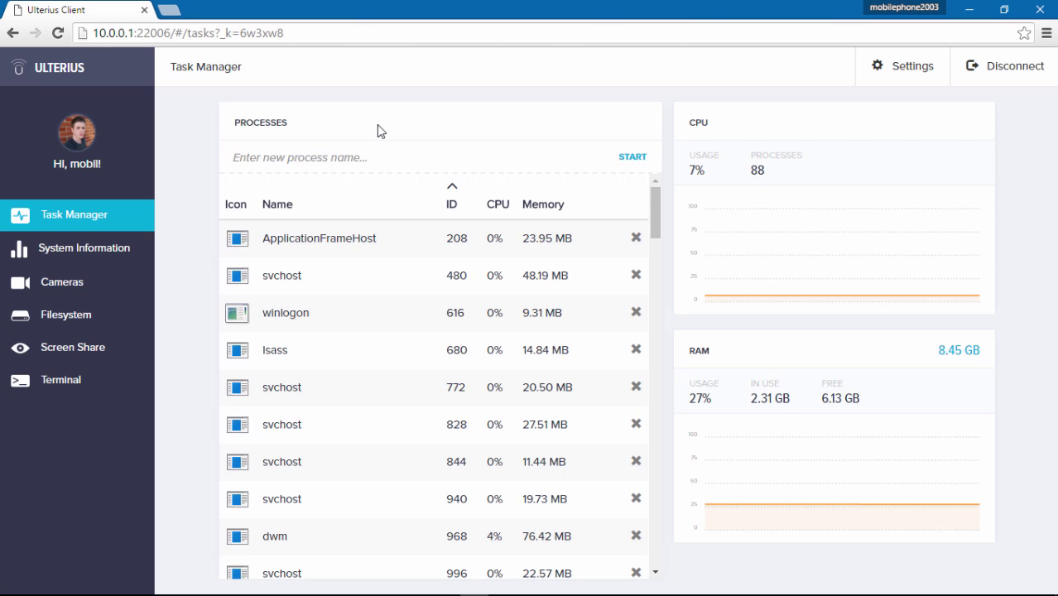
# - Shrink the browser window to a narrow width, check the collapsible navigation menu in the compact layout, and maximize the window again
pyautogui.doubleClick(414, 6)
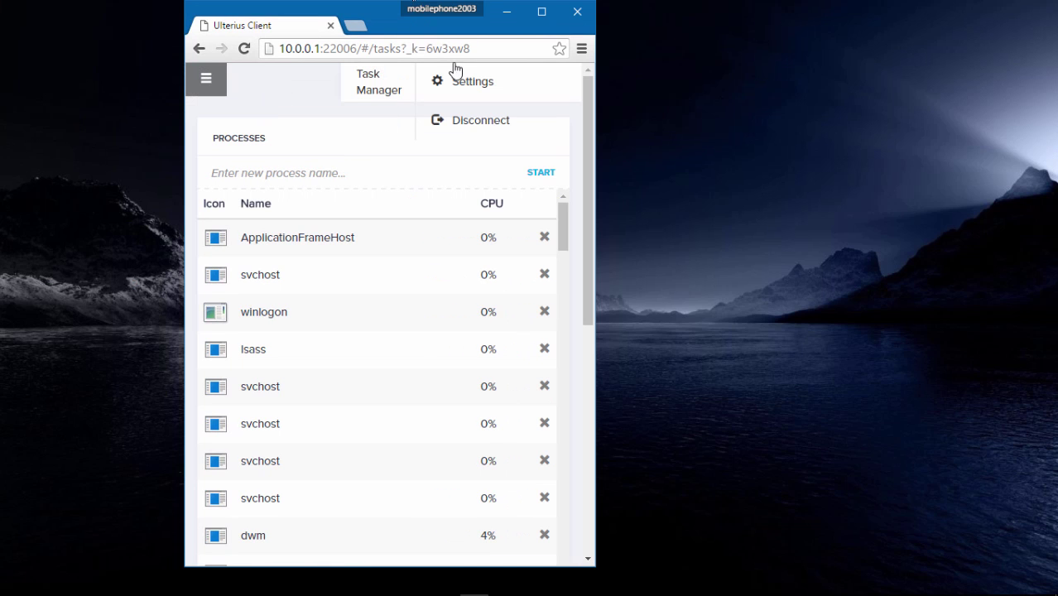
pyautogui.moveTo(401, 19); pyautogui.dragTo(503, 33)
pyautogui.moveTo(700, 184); pyautogui.dragTo(644, 206)
pyautogui.click(325, 96)
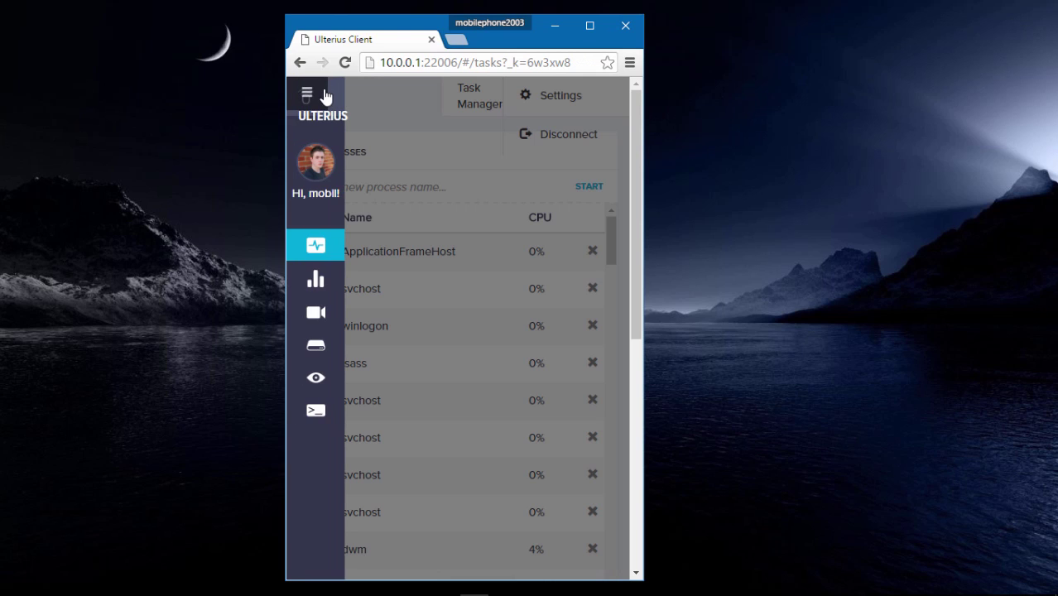
pyautogui.click(325, 96)
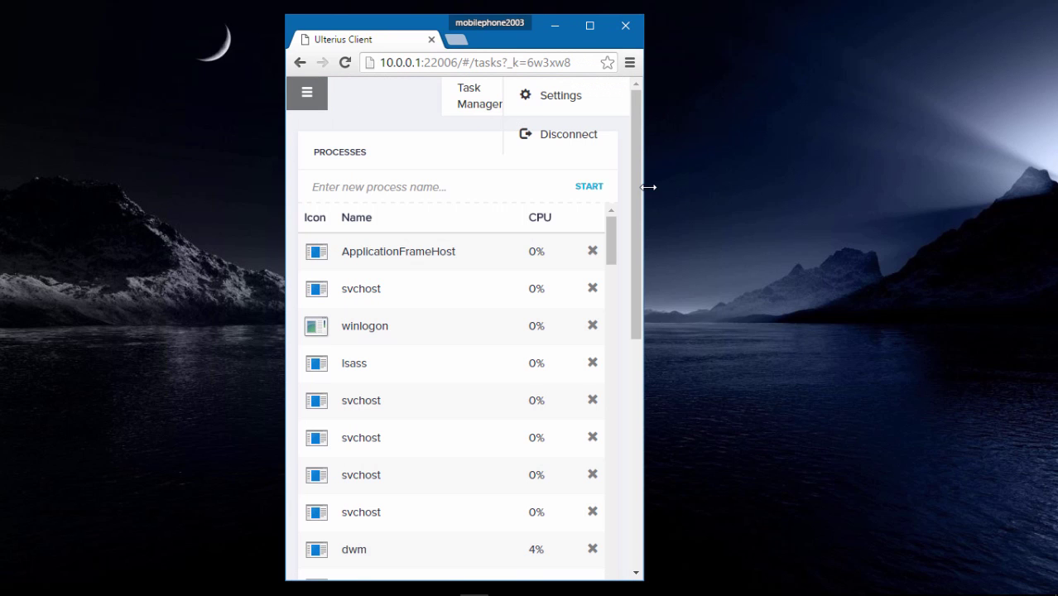
pyautogui.moveTo(649, 187)
pyautogui.mouseDown()
pyautogui.moveTo(618, 186)
pyautogui.moveTo(659, 180)
pyautogui.mouseUp()
pyautogui.click(602, 29)
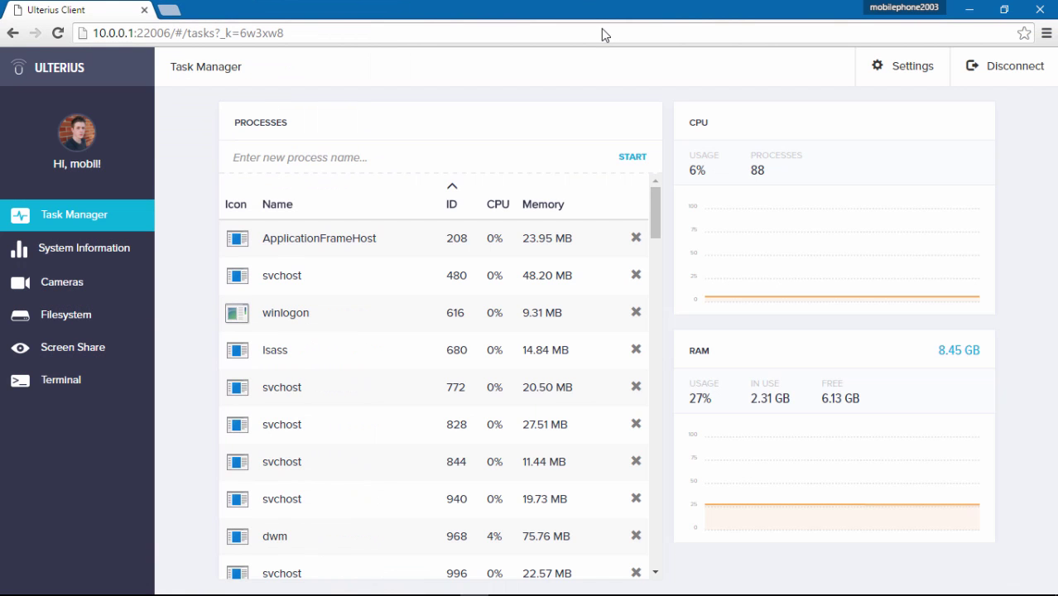